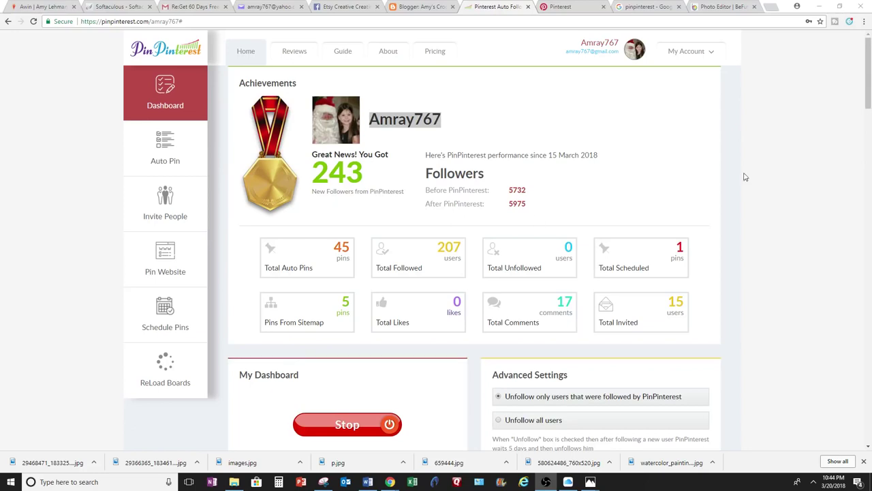
Scroll the dashboard and look over the account options menu before closing it
{"action": "left_click_drag", "start_coordinate": [867, 74], "coordinate": [869, 129]}
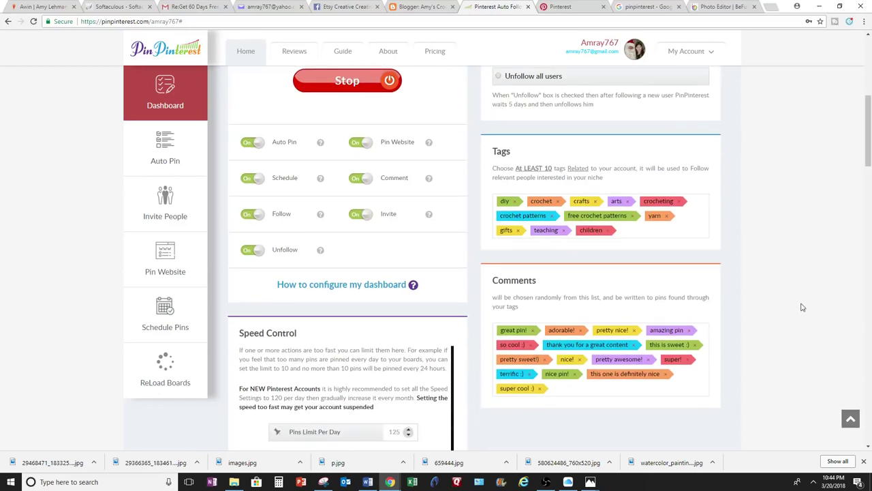
{"action": "left_click", "coordinate": [708, 54]}
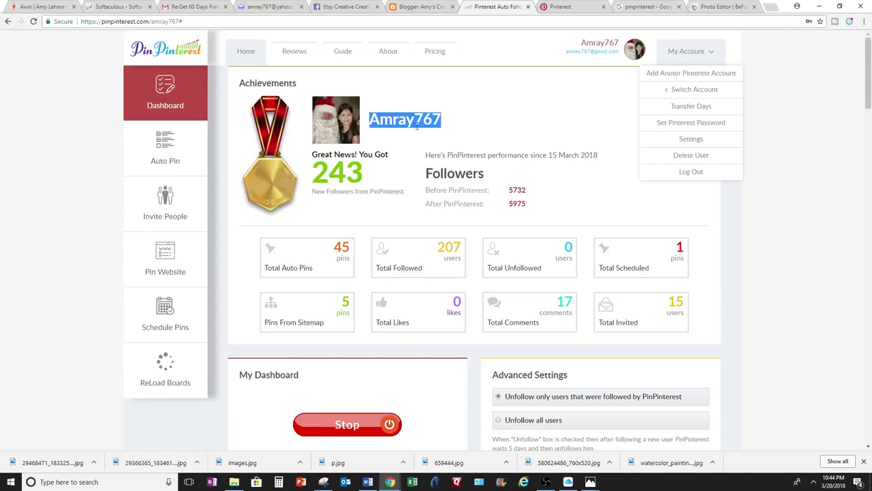
{"action": "left_click", "coordinate": [384, 121]}
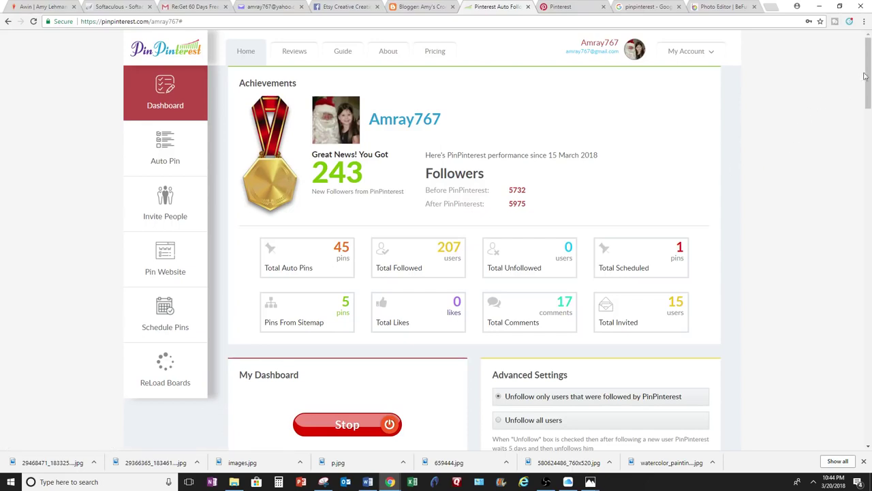
{"action": "left_click_drag", "start_coordinate": [864, 76], "coordinate": [862, 114]}
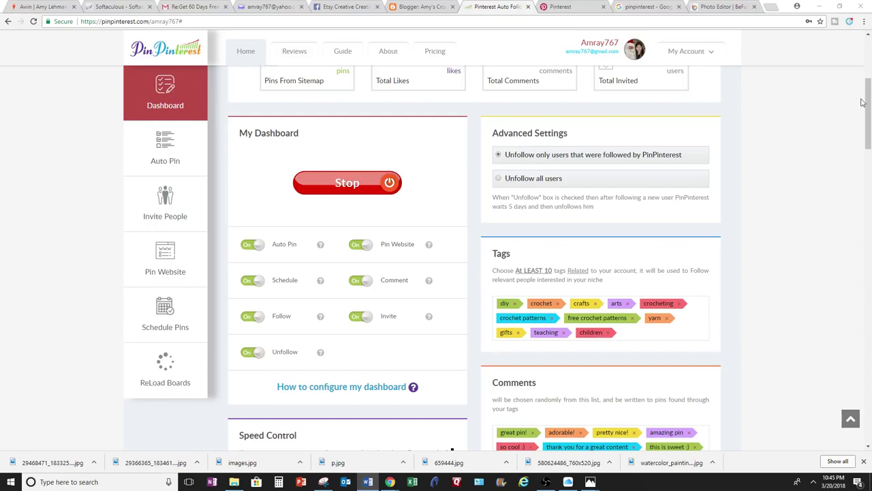
{"action": "left_click_drag", "start_coordinate": [862, 102], "coordinate": [869, 120]}
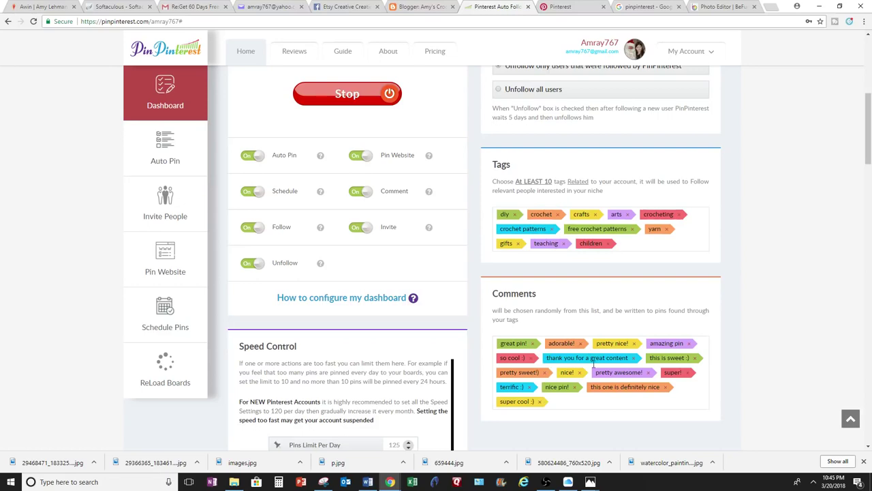
Switch Auto Pin off and back on, then scroll to the Auto Pin Relevant Content To My Boards list
{"action": "left_click", "coordinate": [249, 156]}
{"action": "left_click", "coordinate": [249, 156]}
{"action": "scroll", "coordinate": [458, 186], "scroll_direction": "down", "scroll_amount": 10}
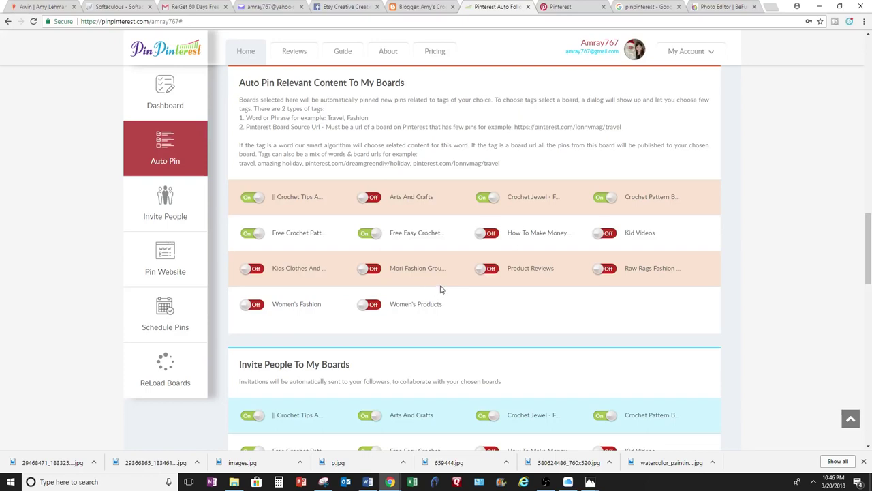
Save the Crochet Jewel board's crochet auto-pin tags, such as crochet patterns and crafts, at 5 pins per day
{"action": "left_click", "coordinate": [490, 198]}
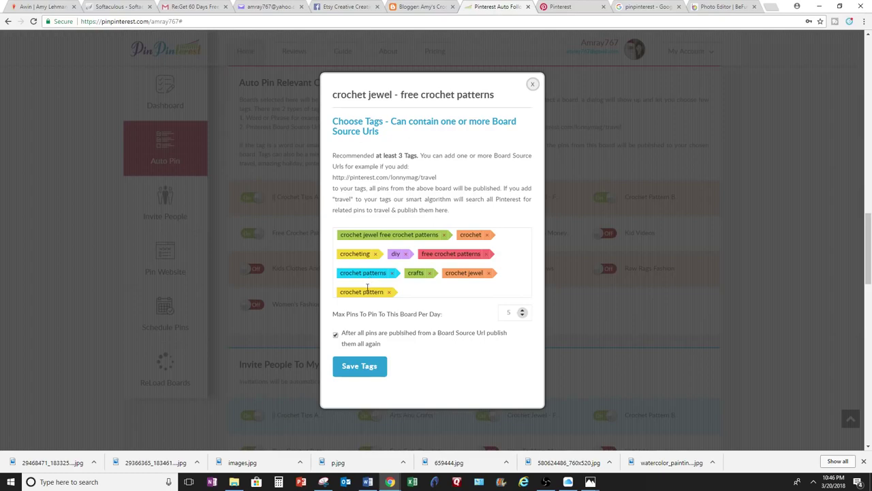
{"action": "left_click", "coordinate": [357, 368]}
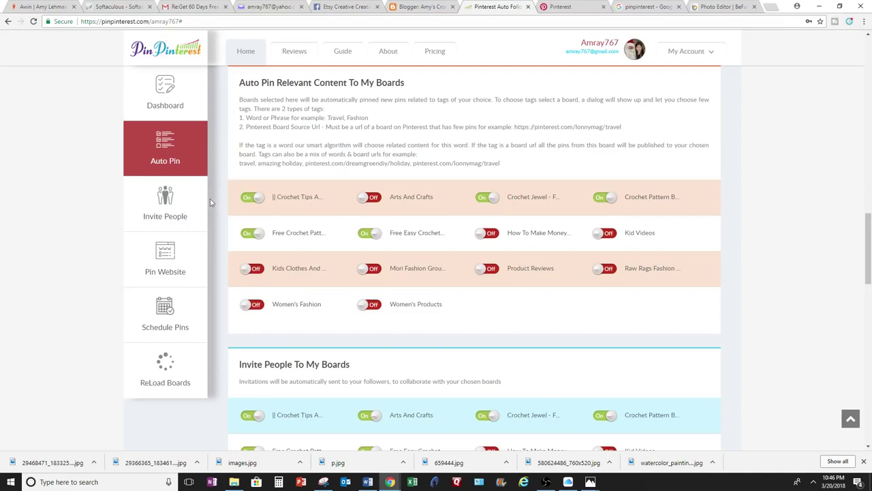
Return to the dashboard, switch Pin Website off and back on, and scroll to its boards
{"action": "left_click", "coordinate": [179, 95]}
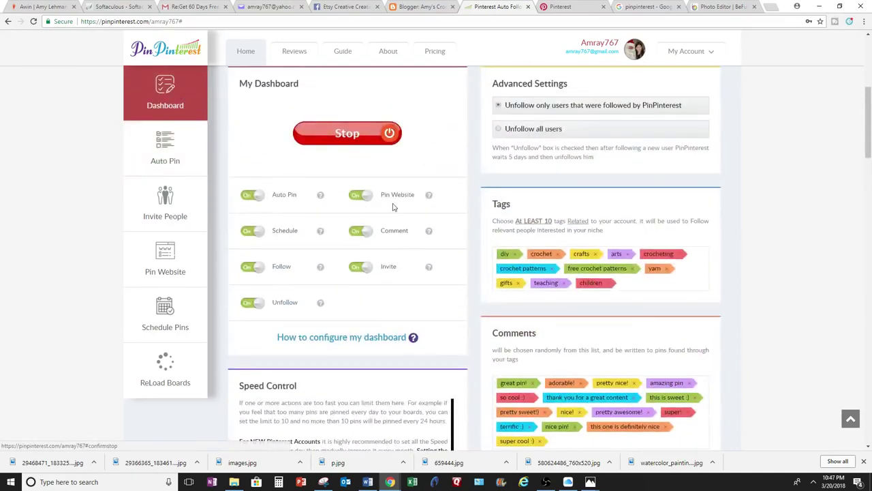
{"action": "left_click", "coordinate": [354, 196]}
{"action": "left_click", "coordinate": [357, 196]}
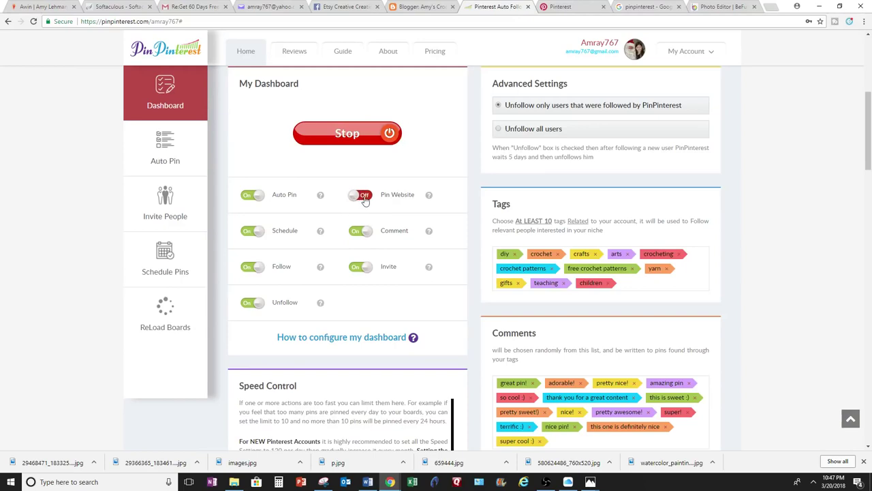
{"action": "scroll", "coordinate": [742, 314], "scroll_direction": "down", "scroll_amount": 1}
{"action": "scroll", "coordinate": [742, 313], "scroll_direction": "down", "scroll_amount": 5}
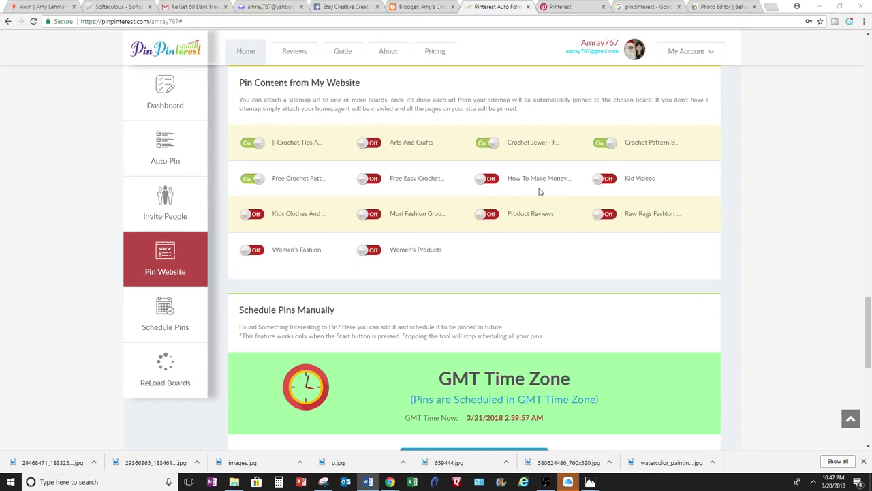
Bring up the Crochet Jewel board's website sitemap form with its address field blank
{"action": "left_click", "coordinate": [490, 144]}
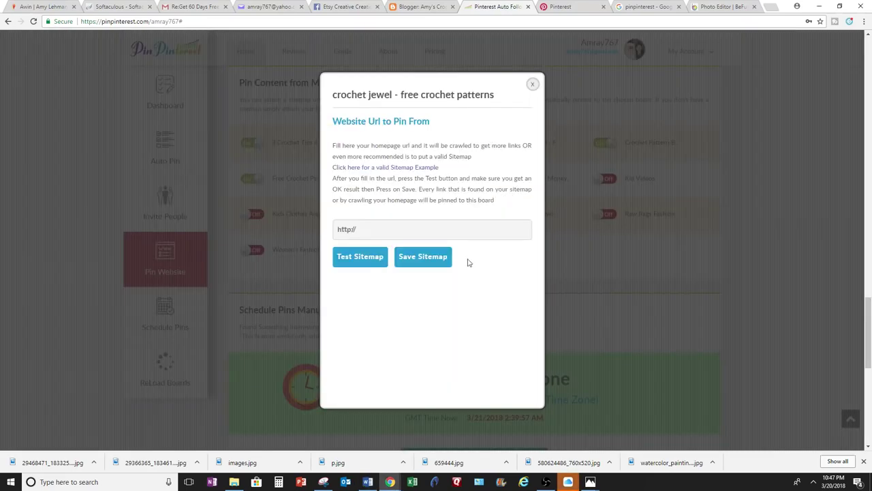
{"action": "left_click", "coordinate": [380, 229]}
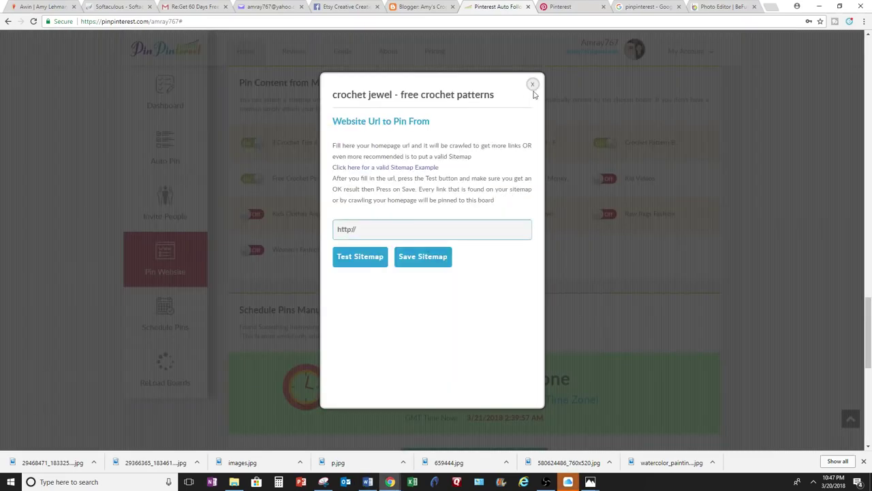
{"action": "left_click", "coordinate": [533, 85]}
{"action": "left_click", "coordinate": [494, 143]}
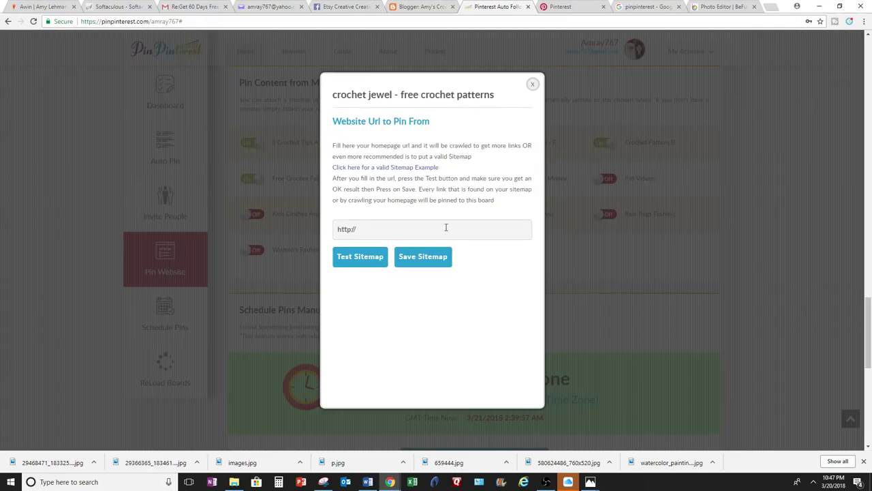
Close the sitemap form, reload the Crochet Jewel Pinterest profile page, and return to PinPinterest
{"action": "left_click", "coordinate": [532, 84]}
{"action": "left_click", "coordinate": [555, 8]}
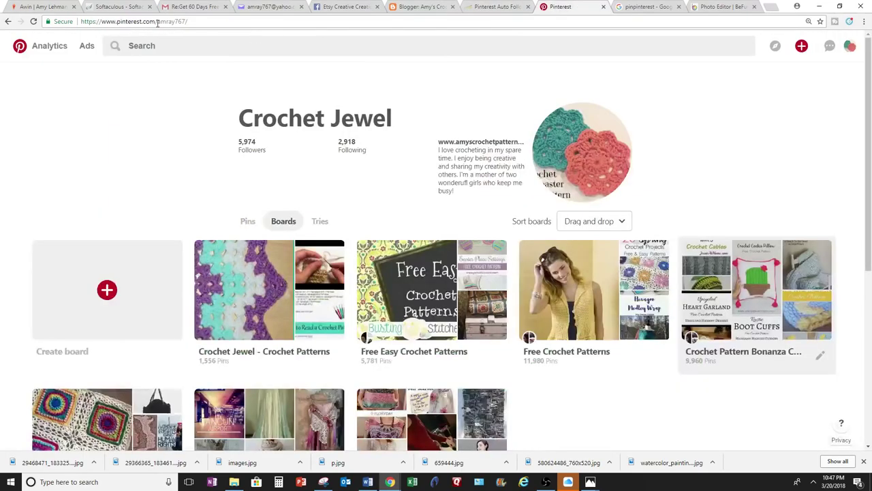
{"action": "left_click", "coordinate": [158, 21]}
{"action": "left_click", "coordinate": [32, 21]}
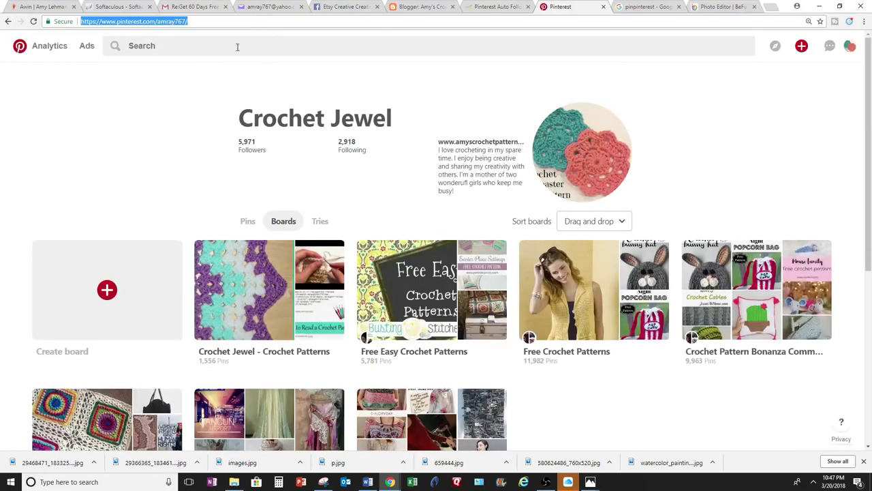
{"action": "left_click", "coordinate": [489, 7]}
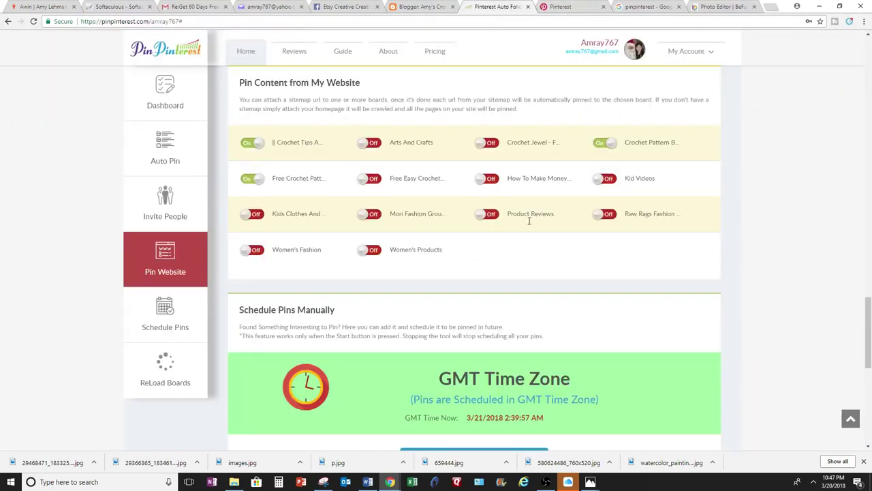
Give the Crochet Jewel board its Pinterest boards URL, validate it, and save the sitemap
{"action": "left_click", "coordinate": [496, 145]}
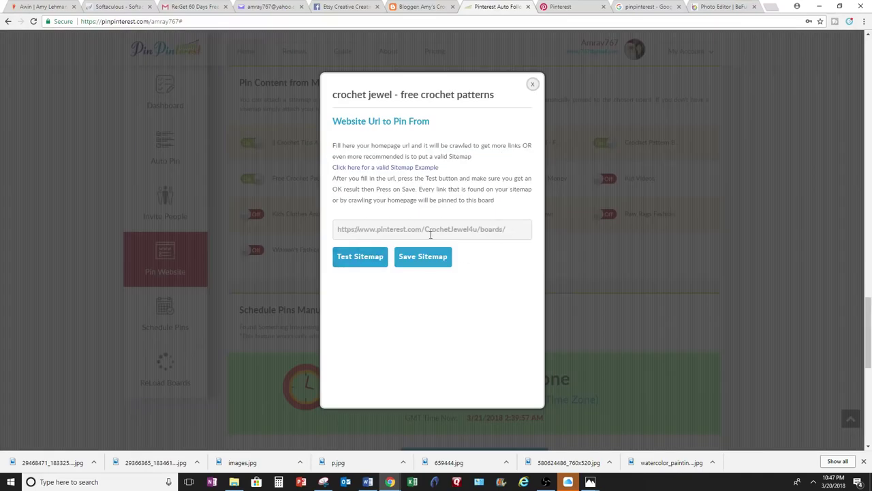
{"action": "left_click", "coordinate": [357, 255]}
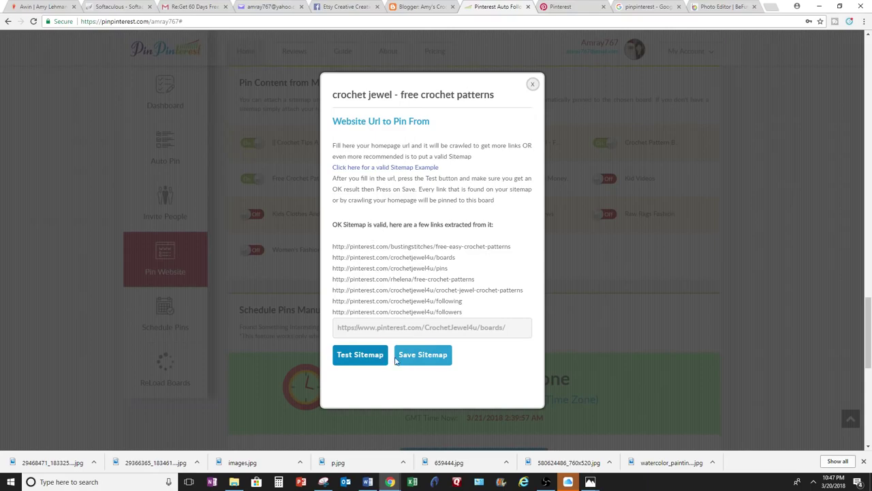
{"action": "left_click", "coordinate": [418, 362]}
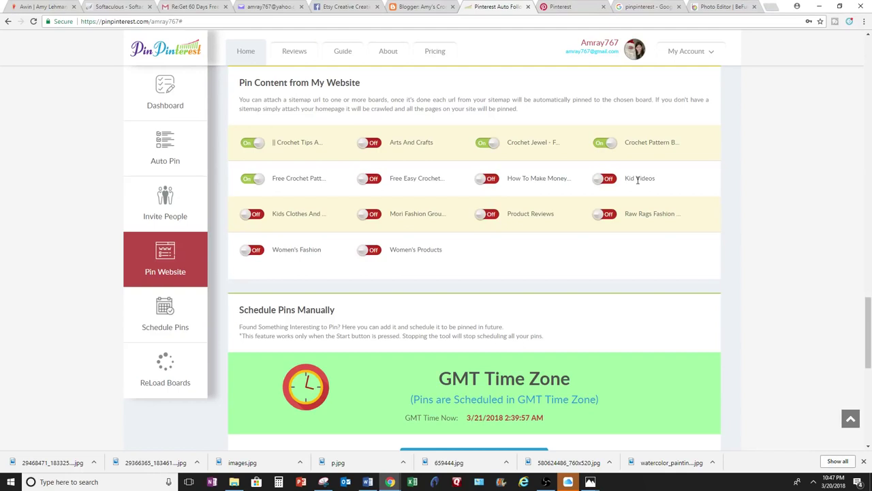
Switch the Schedule feature off and back on, and review the existing tote bag pin
{"action": "left_click", "coordinate": [150, 101]}
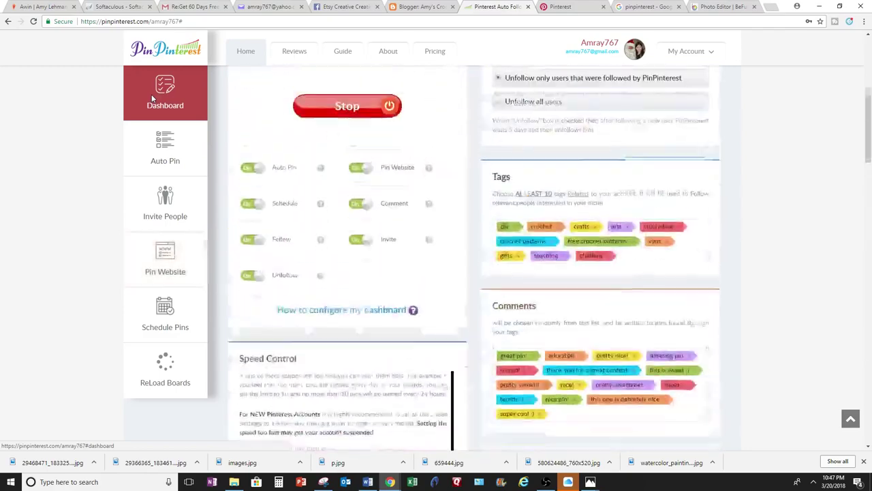
{"action": "left_click", "coordinate": [251, 232]}
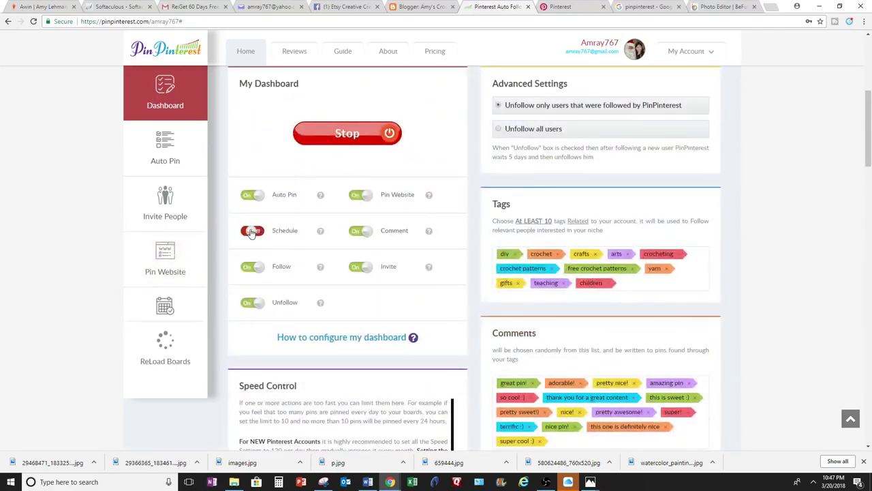
{"action": "left_click", "coordinate": [251, 232]}
{"action": "scroll", "coordinate": [759, 228], "scroll_direction": "down", "scroll_amount": 10}
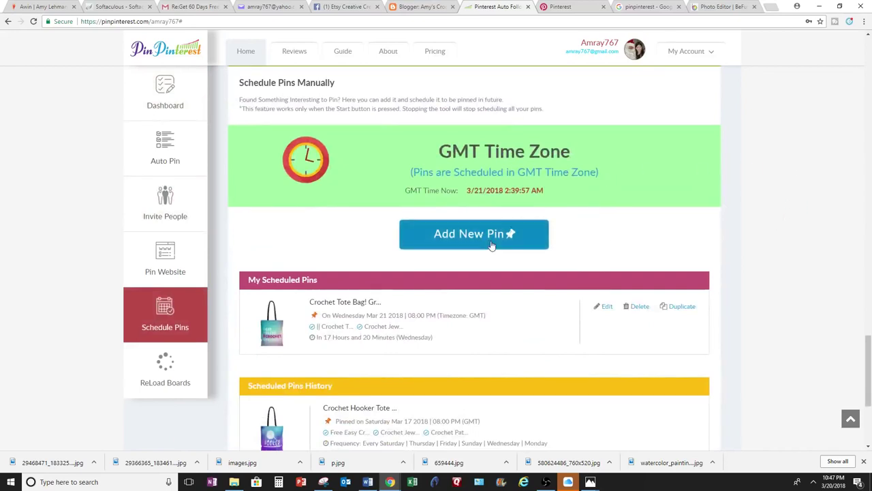
{"action": "left_click", "coordinate": [606, 307]}
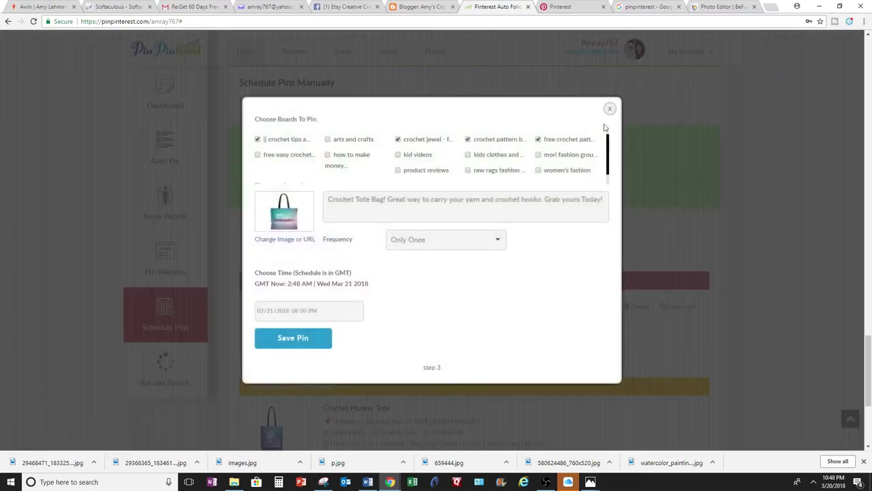
{"action": "left_click", "coordinate": [609, 111]}
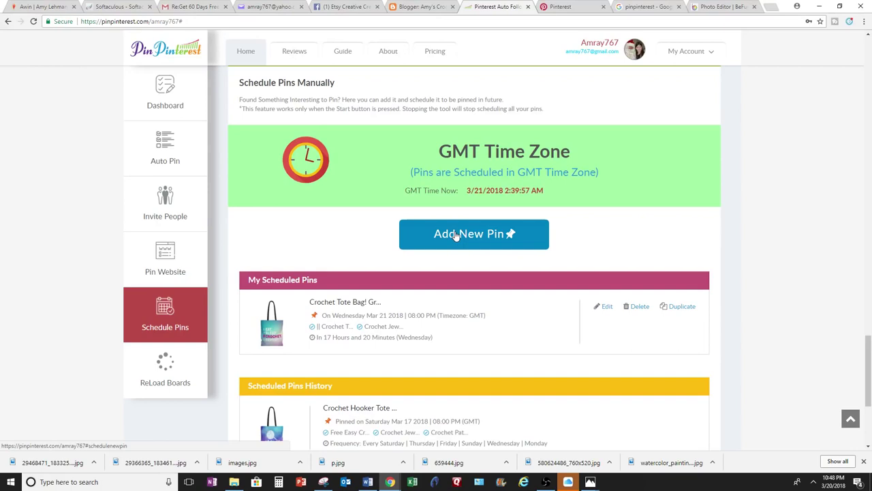
Start a new pin from the entered web address and choose the teal tote bag image
{"action": "left_click", "coordinate": [455, 235]}
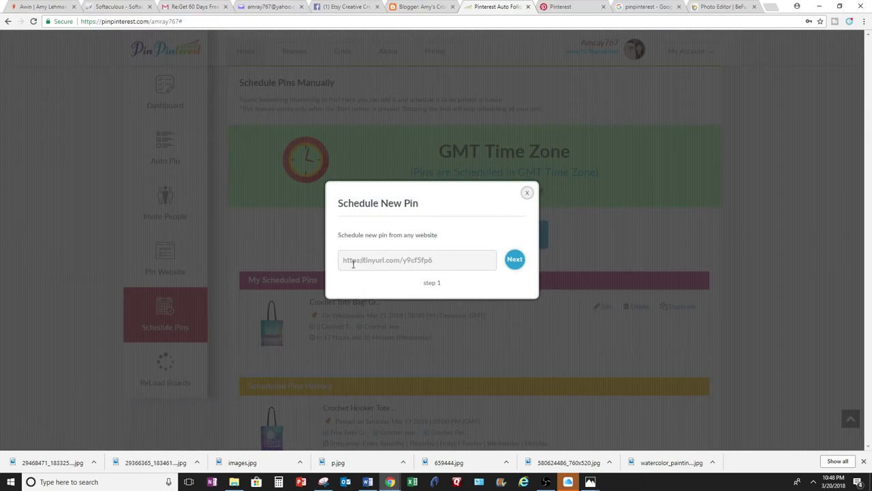
{"action": "left_click", "coordinate": [516, 261]}
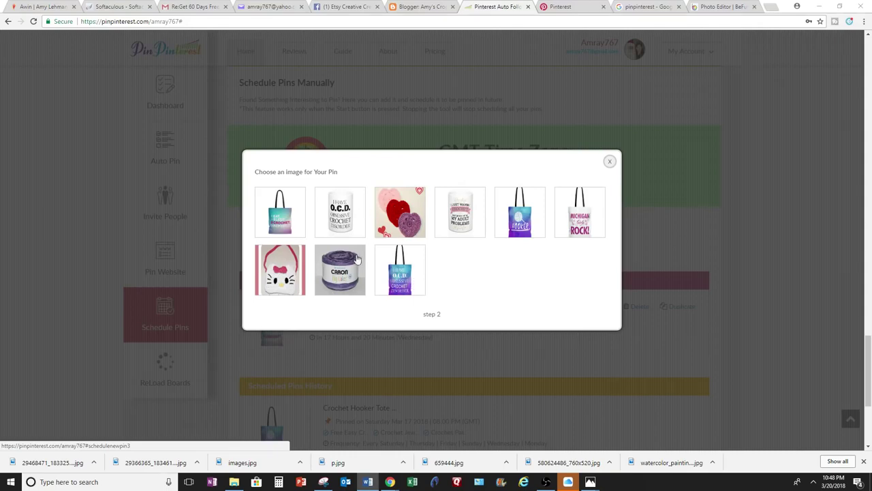
{"action": "left_click", "coordinate": [281, 219]}
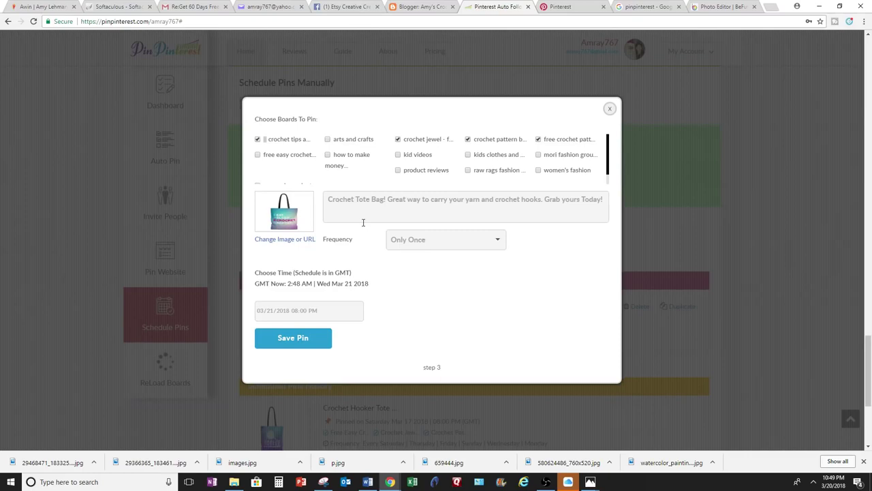
Check the date calendar and Frequency options, leave Frequency at Only Once, and close the form unsaved
{"action": "left_click", "coordinate": [352, 312]}
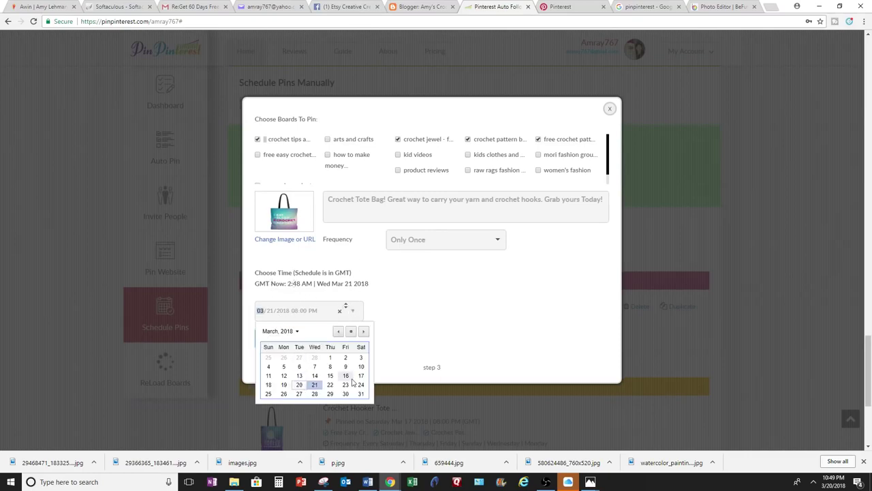
{"action": "left_click", "coordinate": [391, 297]}
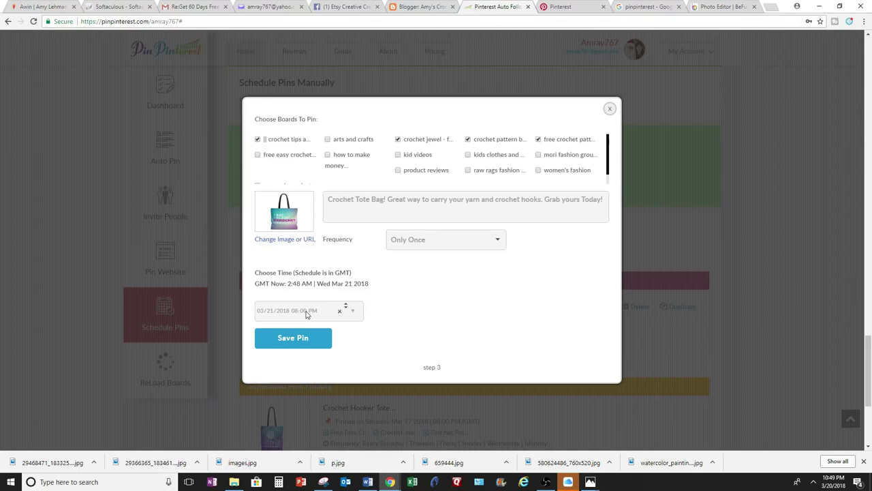
{"action": "left_click", "coordinate": [438, 239]}
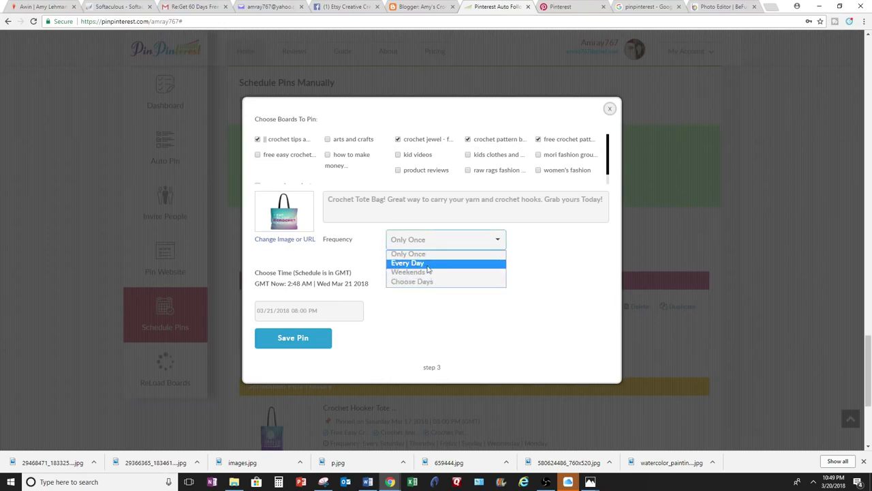
{"action": "left_click", "coordinate": [430, 254]}
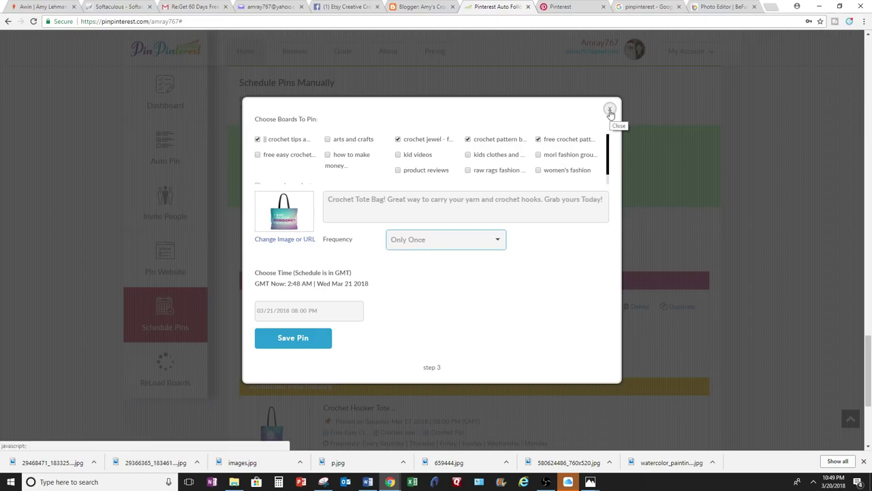
{"action": "left_click", "coordinate": [444, 246]}
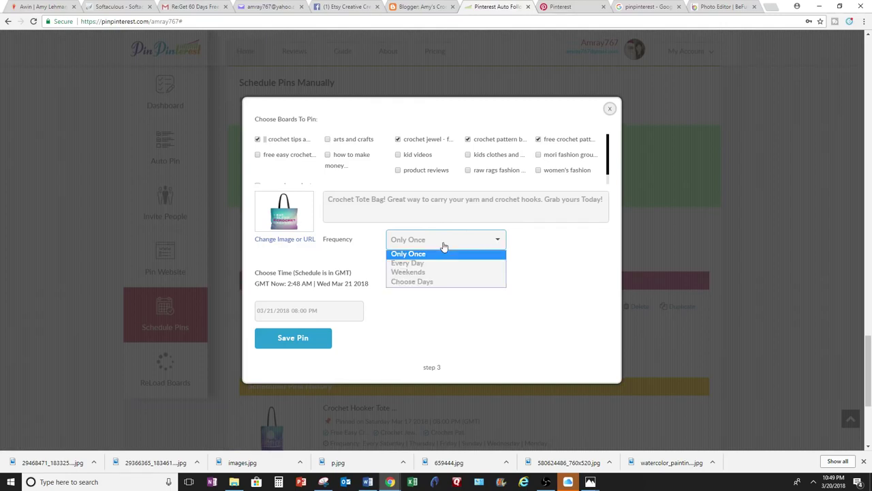
{"action": "left_click", "coordinate": [424, 282]}
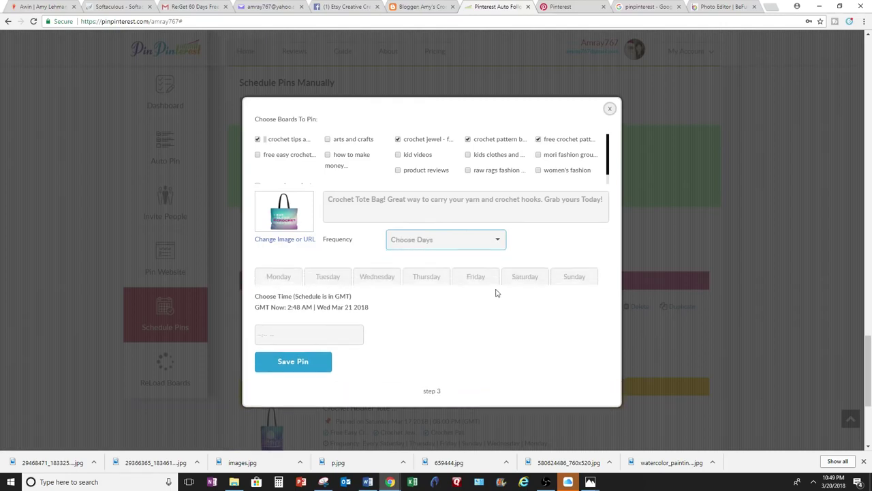
{"action": "left_click", "coordinate": [455, 242]}
{"action": "left_click", "coordinate": [440, 254]}
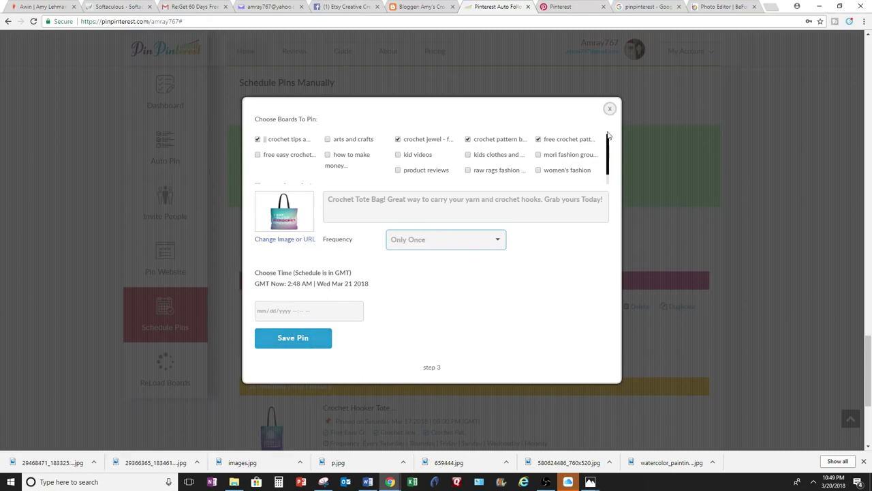
{"action": "left_click", "coordinate": [610, 111]}
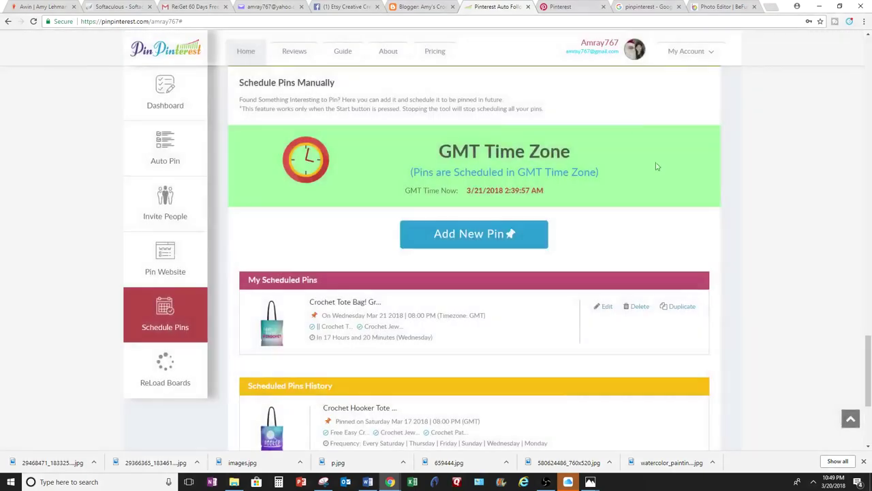
On the main dashboard, turn Unfollow off and back on so it stays enabled
{"action": "left_click", "coordinate": [170, 102]}
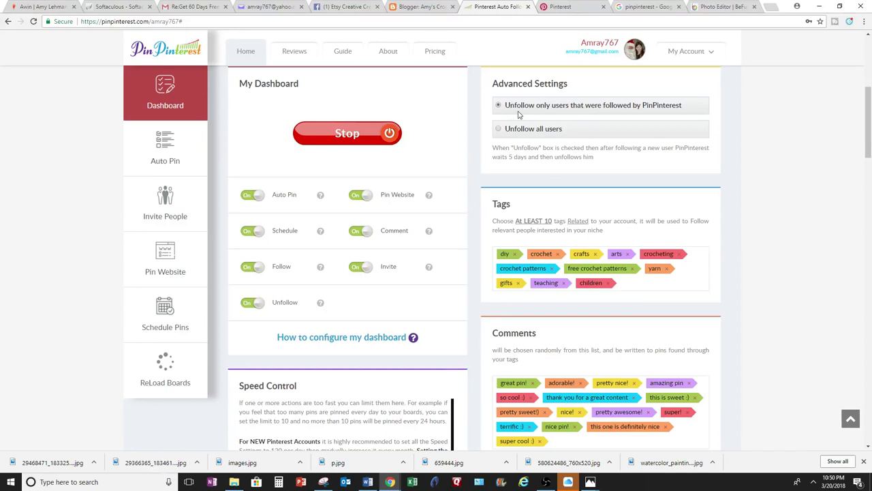
{"action": "left_click", "coordinate": [253, 303]}
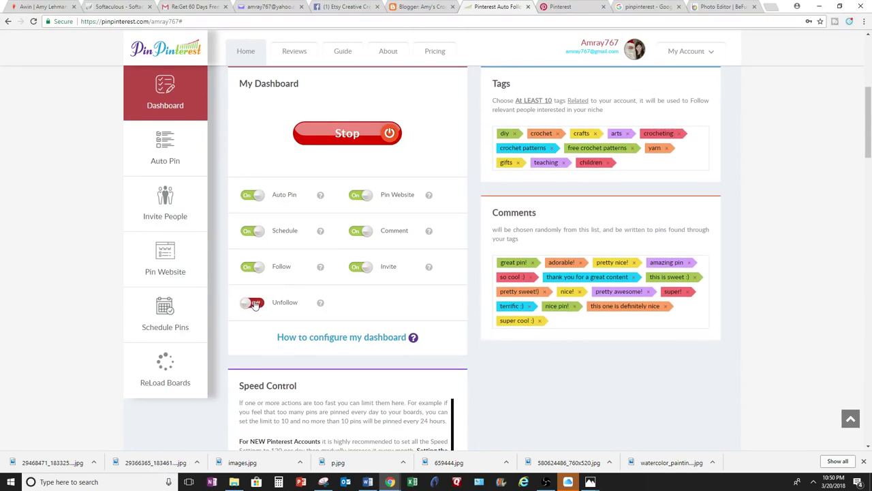
{"action": "left_click", "coordinate": [254, 302]}
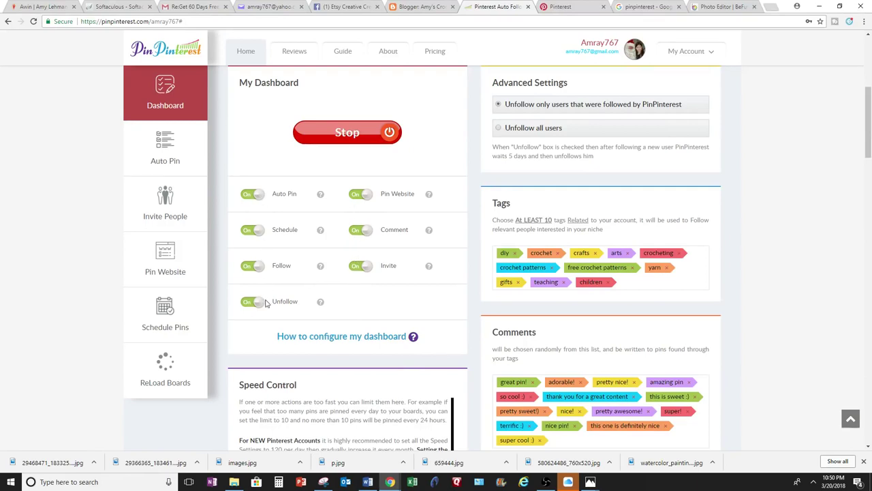
Look through the Auto Pin, Invite People and Speed Control sections down to Schedule Pins
{"action": "left_click", "coordinate": [163, 164]}
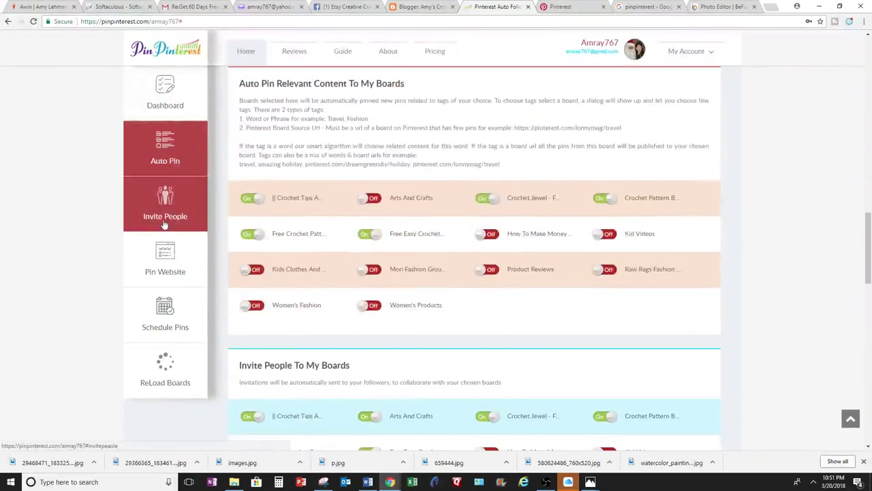
{"action": "left_click", "coordinate": [163, 222]}
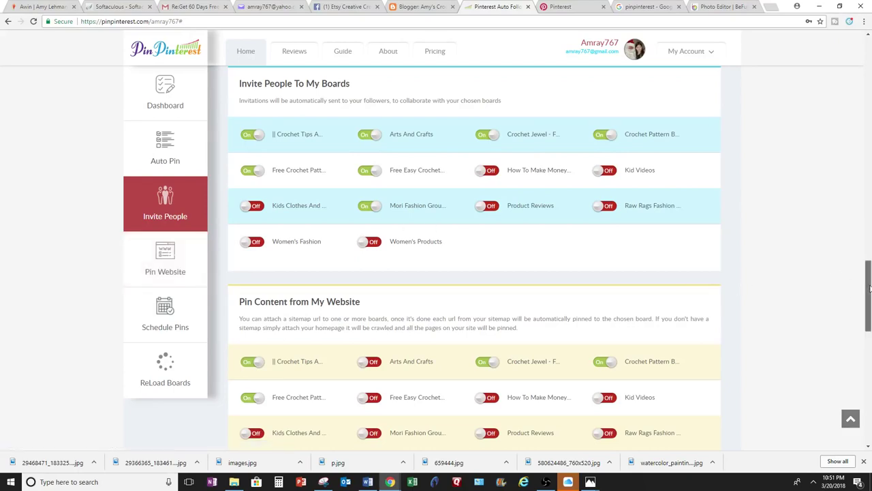
{"action": "left_click_drag", "start_coordinate": [868, 289], "coordinate": [870, 155]}
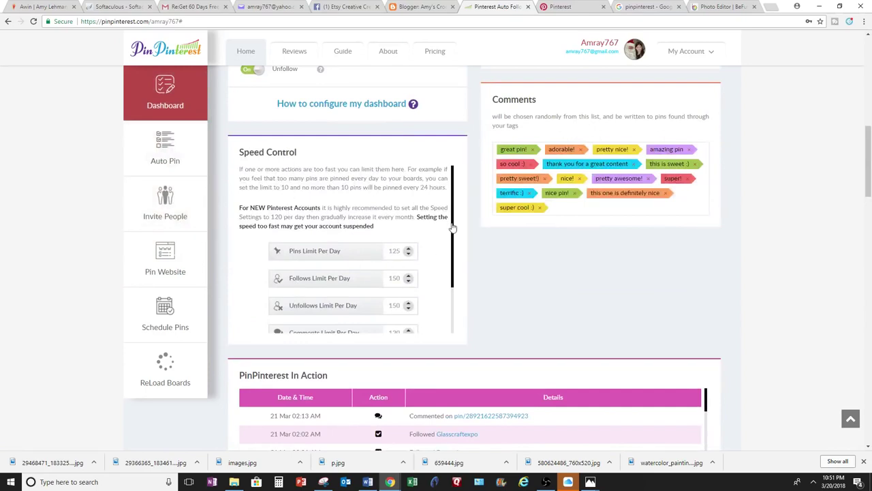
{"action": "scroll", "coordinate": [456, 239], "scroll_direction": "down", "scroll_amount": 1}
{"action": "scroll", "coordinate": [436, 201], "scroll_direction": "up", "scroll_amount": 1}
{"action": "left_click_drag", "start_coordinate": [449, 231], "coordinate": [423, 184]}
Move from Schedule Pins through Pin Website up to the PinPinterest In Action activity table
{"action": "left_click", "coordinate": [153, 321]}
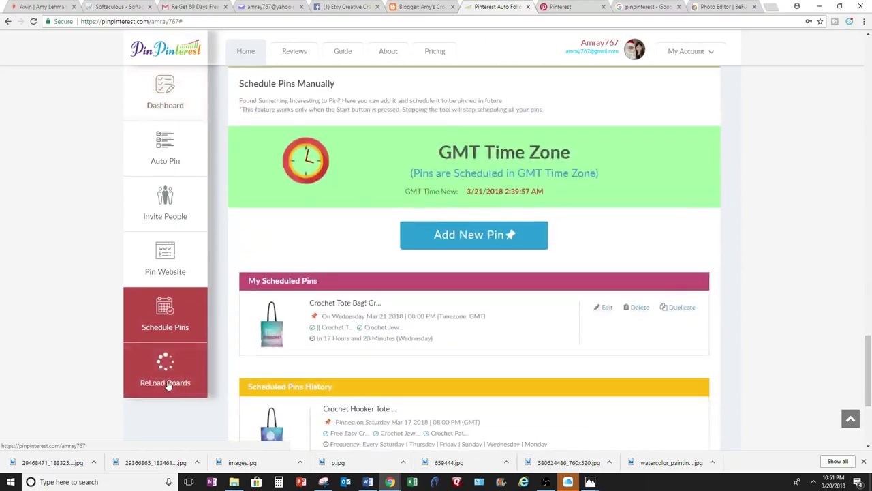
{"action": "left_click", "coordinate": [172, 266]}
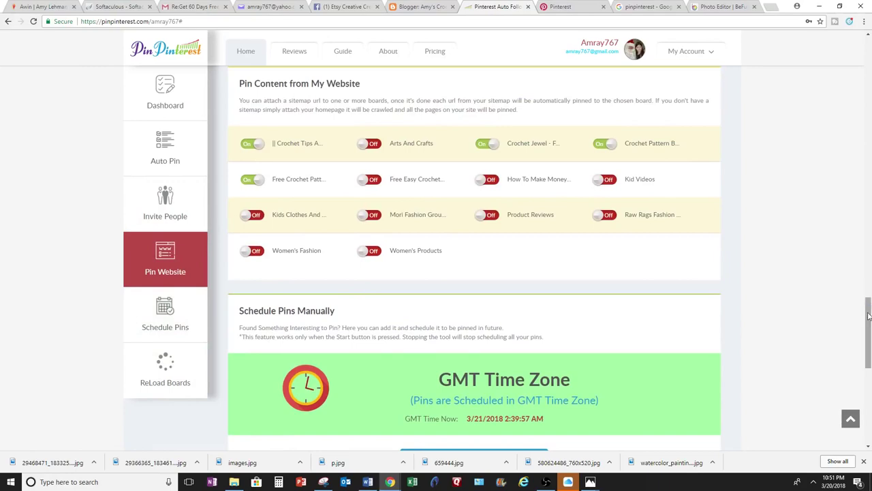
{"action": "left_click_drag", "start_coordinate": [867, 306], "coordinate": [869, 225]}
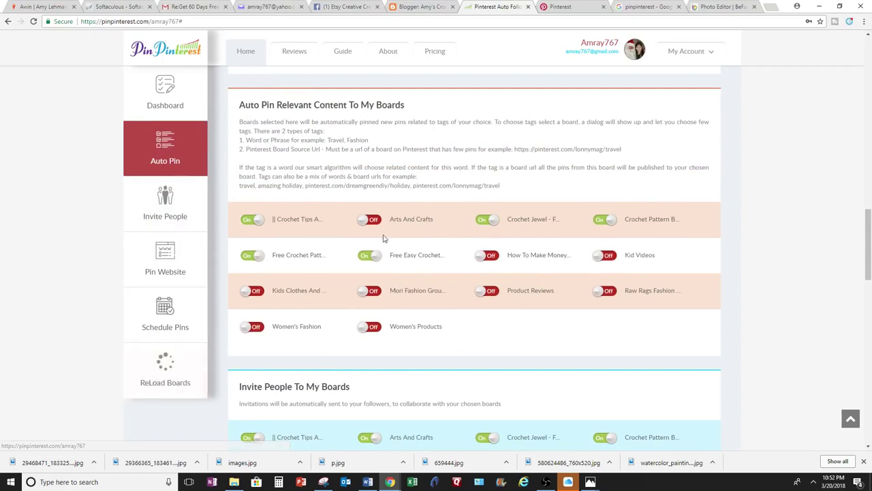
{"action": "left_click_drag", "start_coordinate": [869, 235], "coordinate": [870, 186]}
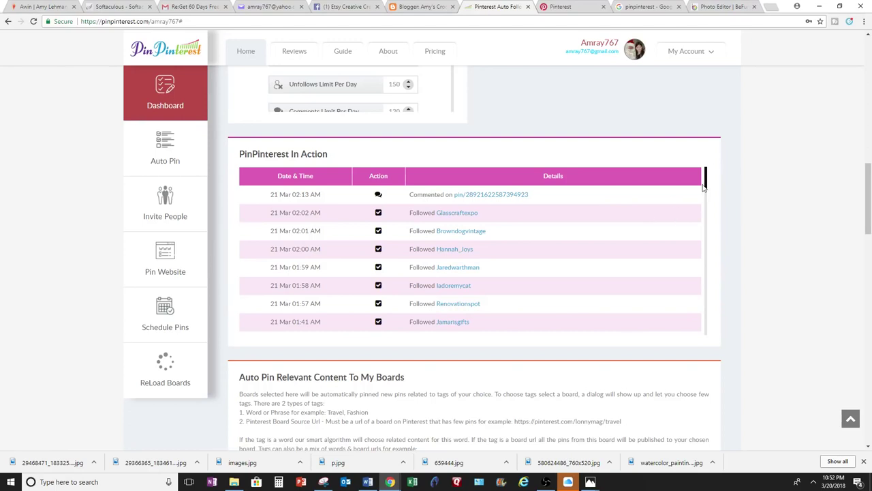
Scroll the activity table down through the recent pin and follow entries, then back to the top
{"action": "left_click_drag", "start_coordinate": [706, 192], "coordinate": [705, 225]}
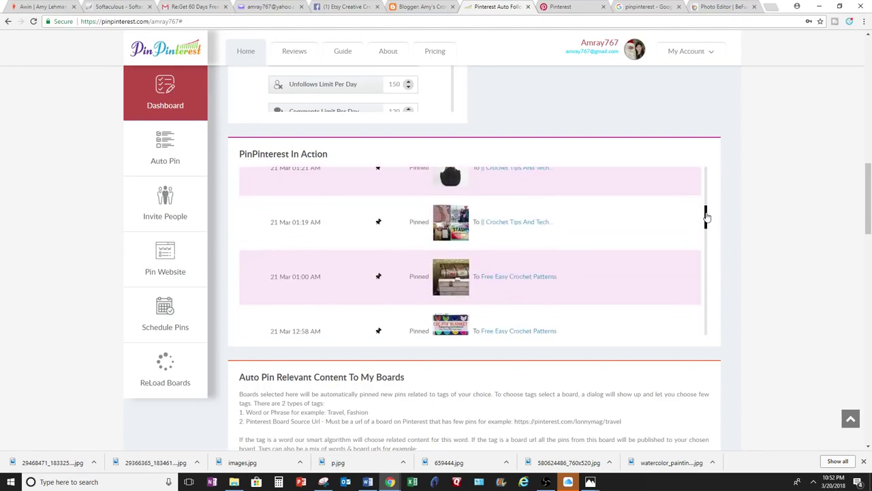
{"action": "left_click_drag", "start_coordinate": [704, 218], "coordinate": [707, 237]}
{"action": "scroll", "coordinate": [707, 238], "scroll_direction": "down", "scroll_amount": 1}
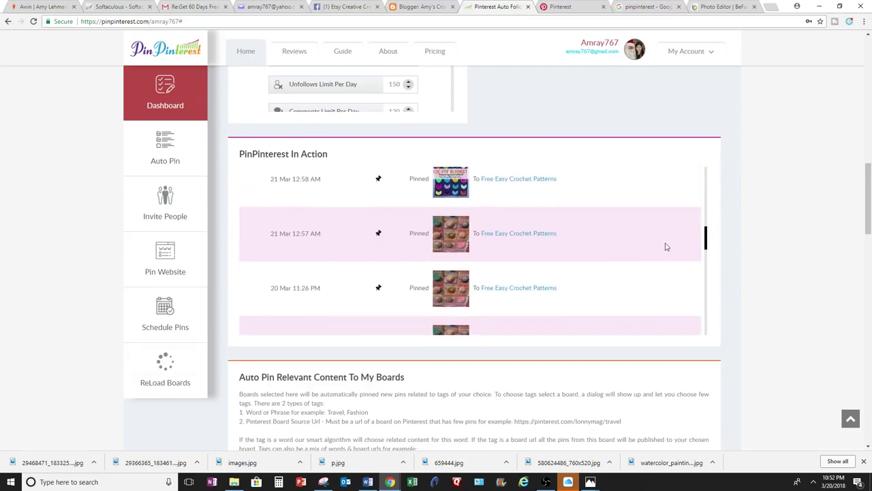
{"action": "left_click_drag", "start_coordinate": [706, 238], "coordinate": [711, 164]}
{"action": "scroll", "coordinate": [506, 228], "scroll_direction": "down", "scroll_amount": 1}
Scroll up to the Achievements section showing 243 new followers and the pin totals
{"action": "scroll", "coordinate": [868, 185], "scroll_direction": "up", "scroll_amount": 1}
{"action": "scroll", "coordinate": [868, 185], "scroll_direction": "up", "scroll_amount": 8}
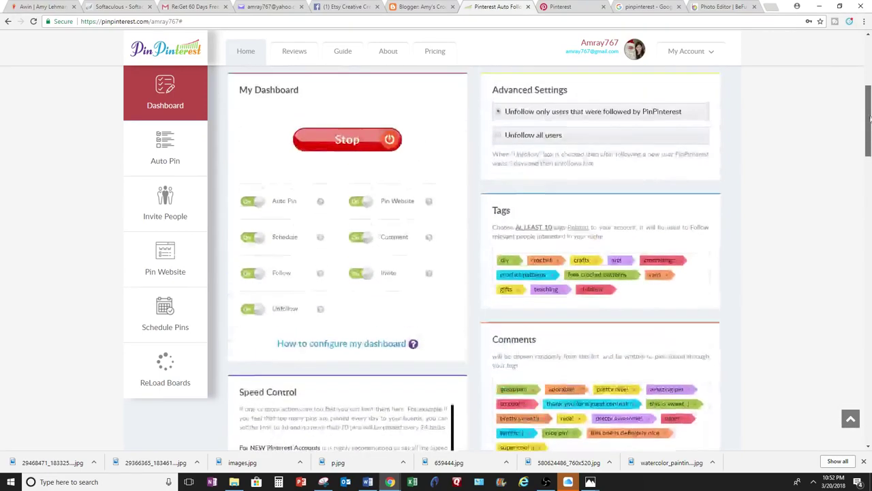